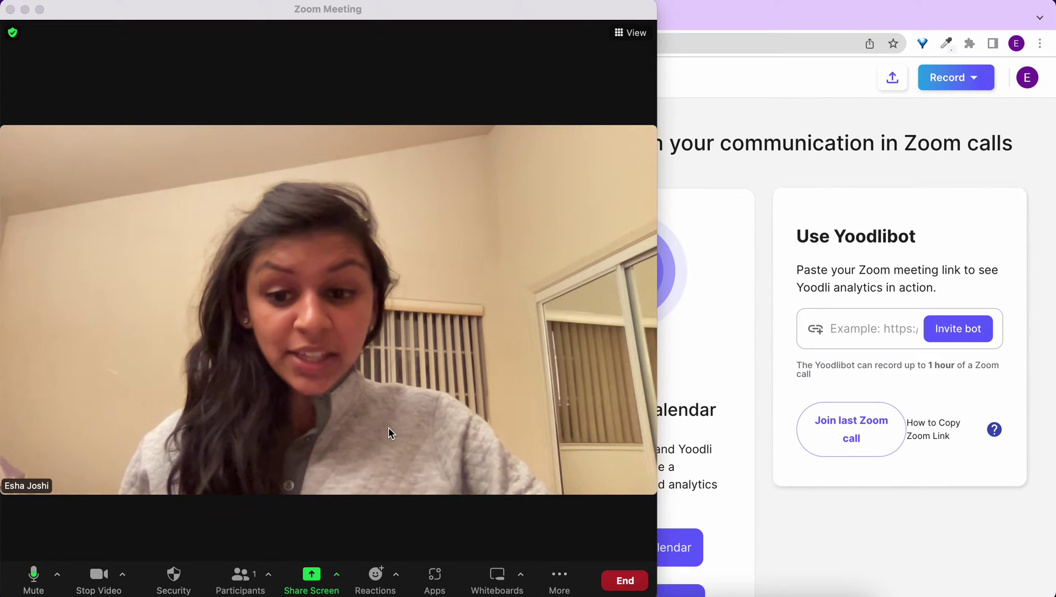
Step: Copy the Zoom meeting's invite link from the Participants menu for pasting into Yoodli's bot page
click(269, 575)
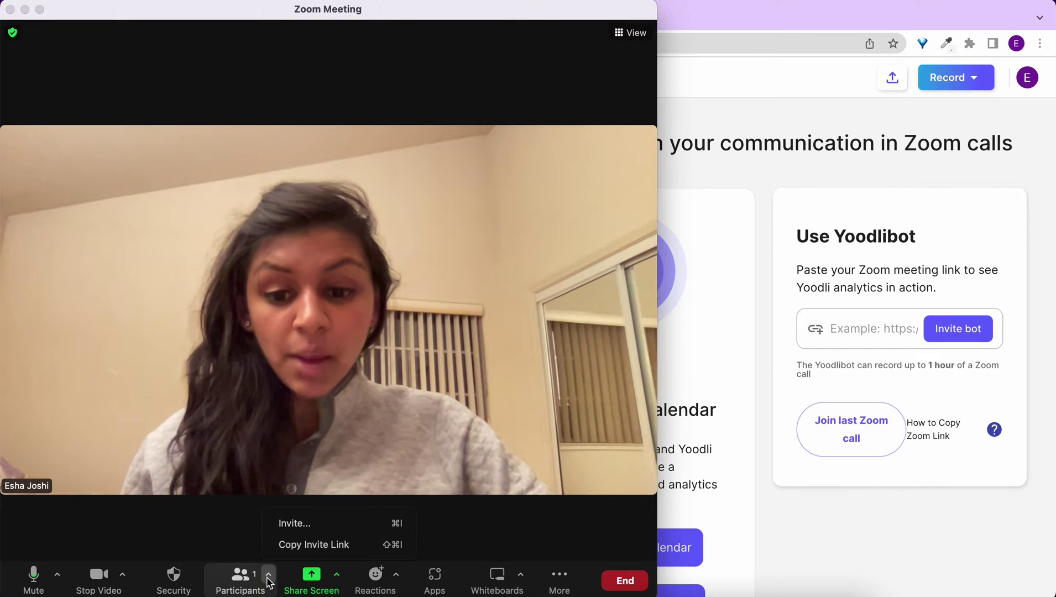
click(308, 545)
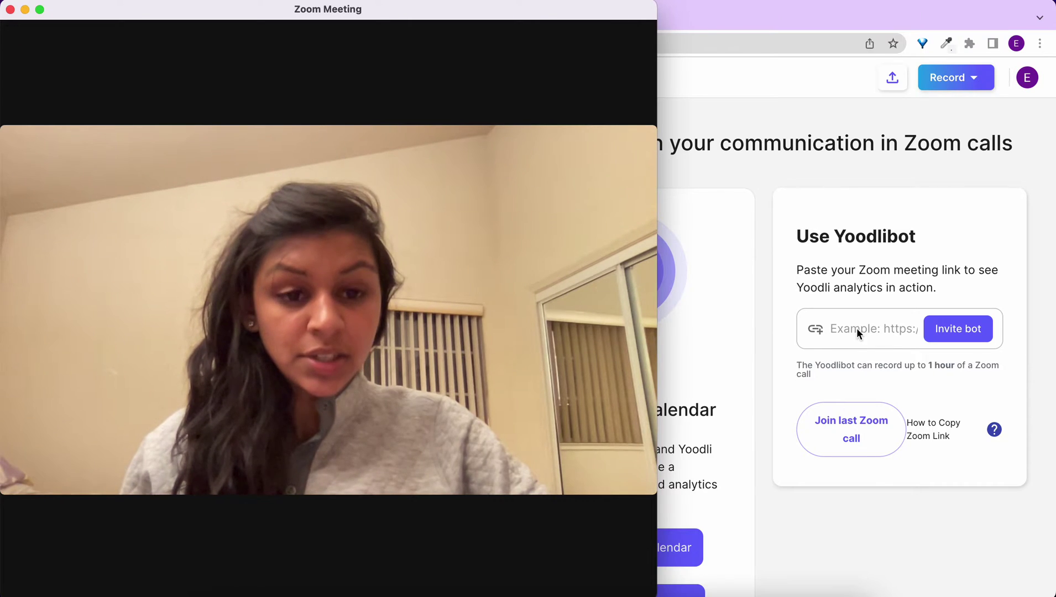
click(856, 328)
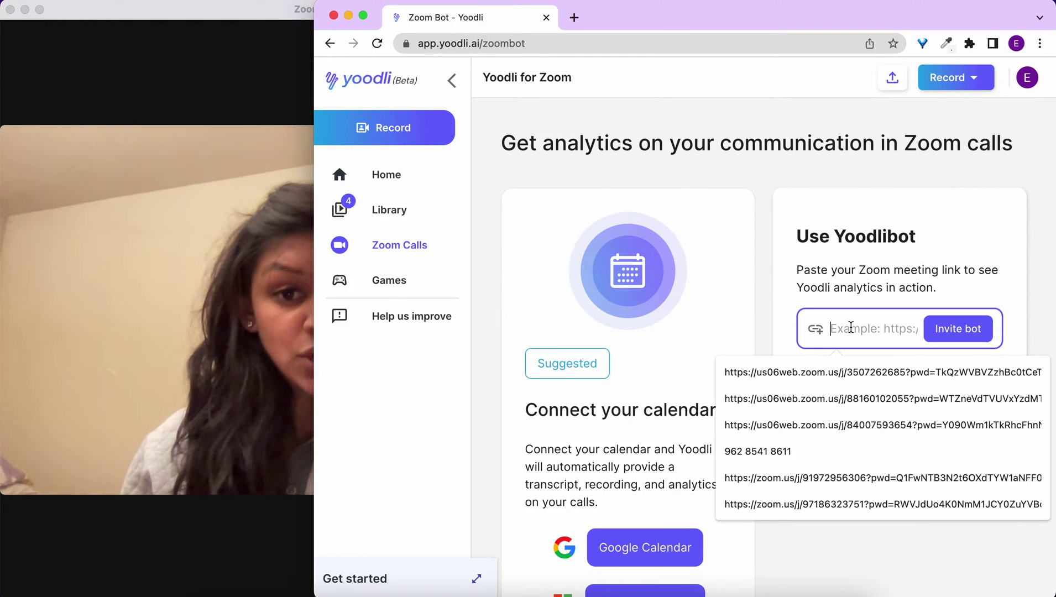
Step: Paste the Zoom invite link into Yoodli and invite the Yoodlibot to join the meeting
key(super+v)
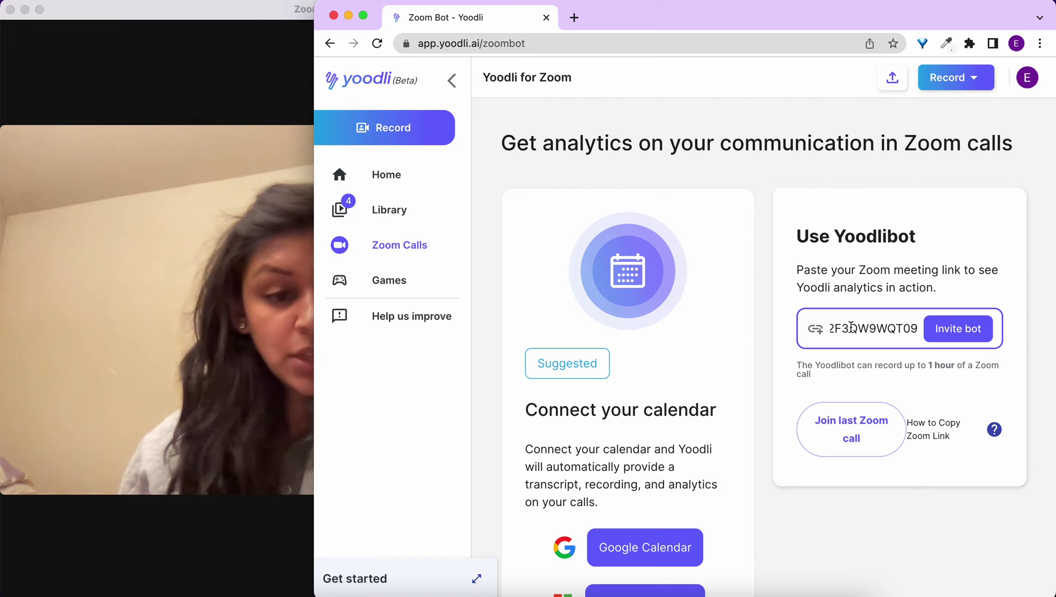
click(949, 337)
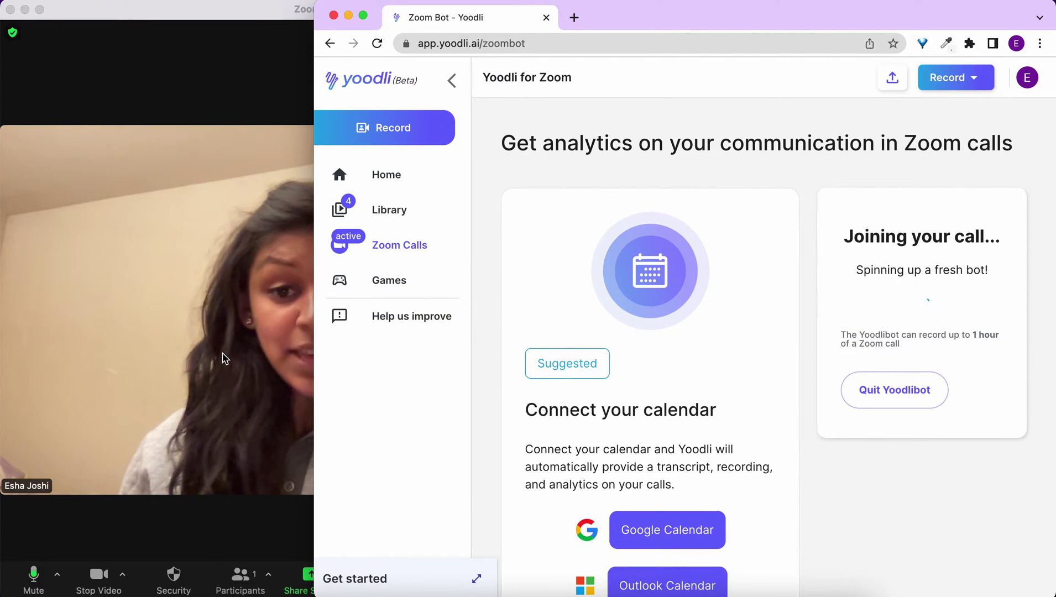
click(223, 358)
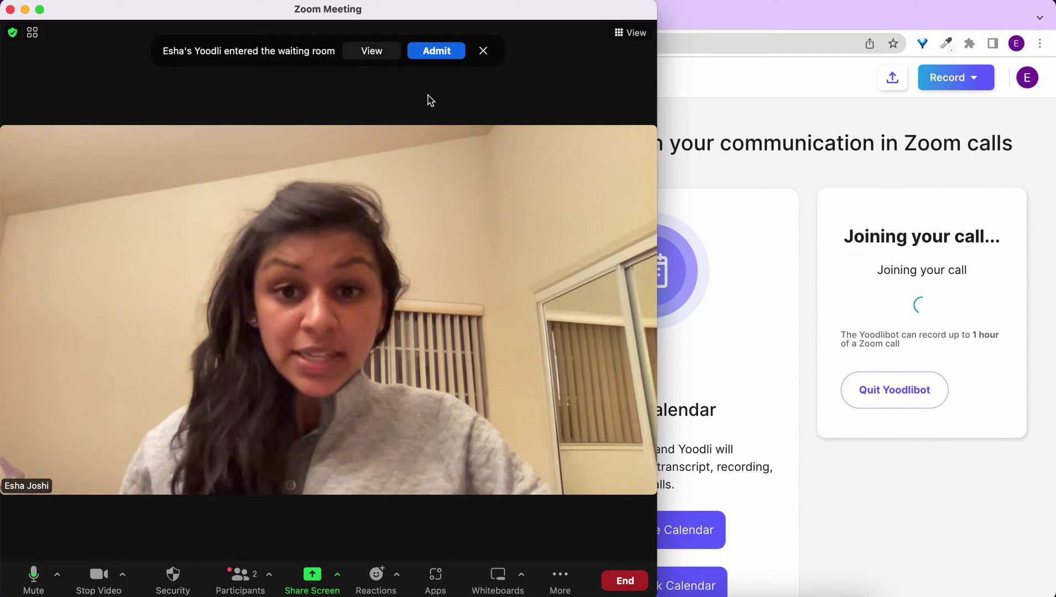
Step: Admit the Yoodli bot from Zoom's waiting room, then return to the live Yoodli recording
click(435, 53)
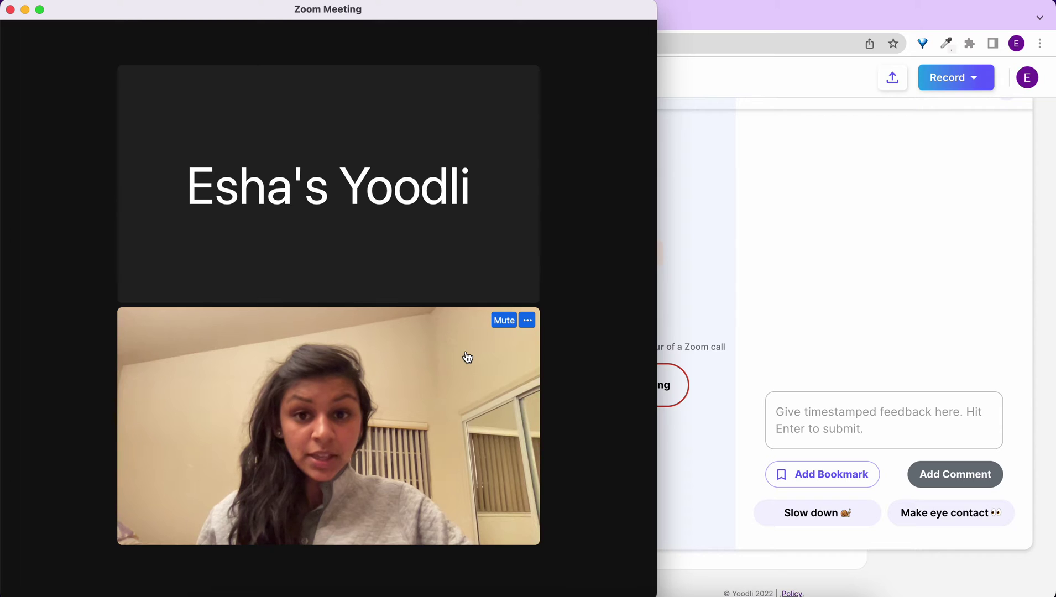
click(711, 299)
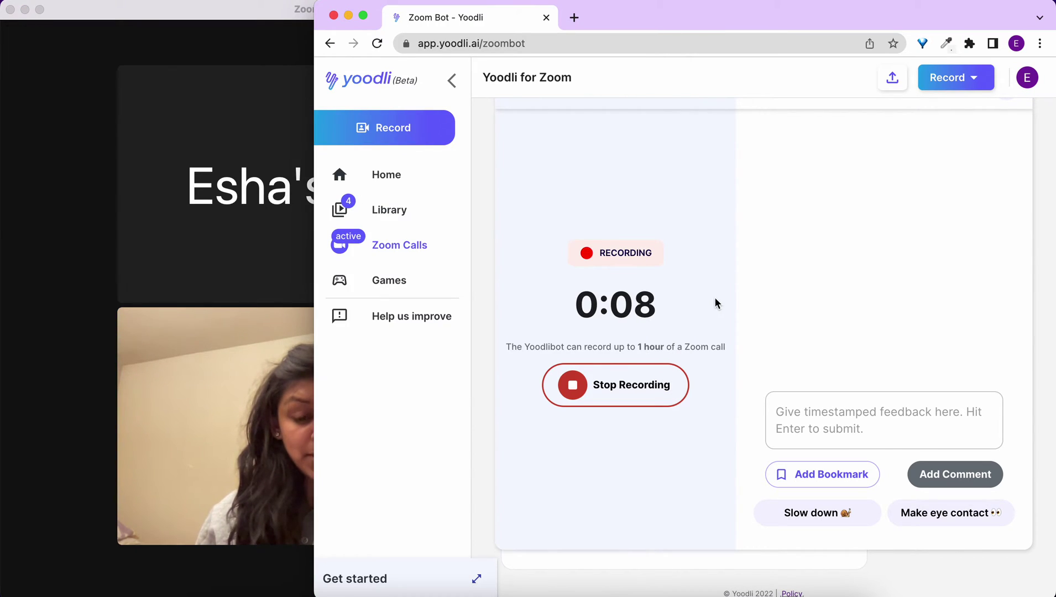
Step: Add 'Speak up more!' and 'Make eye contact' feedback, plus two bookmarks, during the call
click(834, 411)
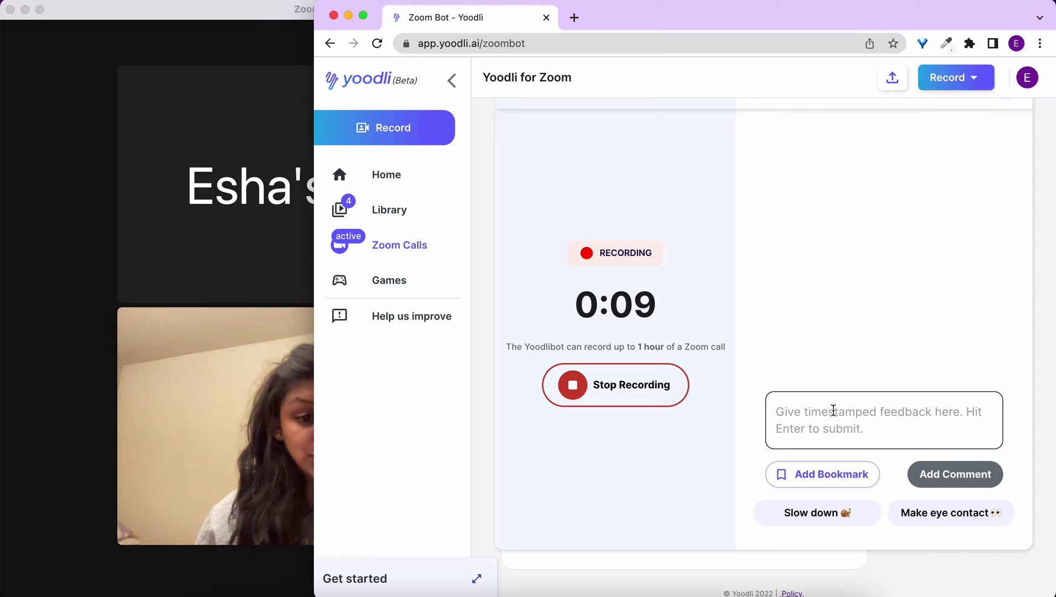
click(851, 444)
text(Speak up more!)
key(Return)
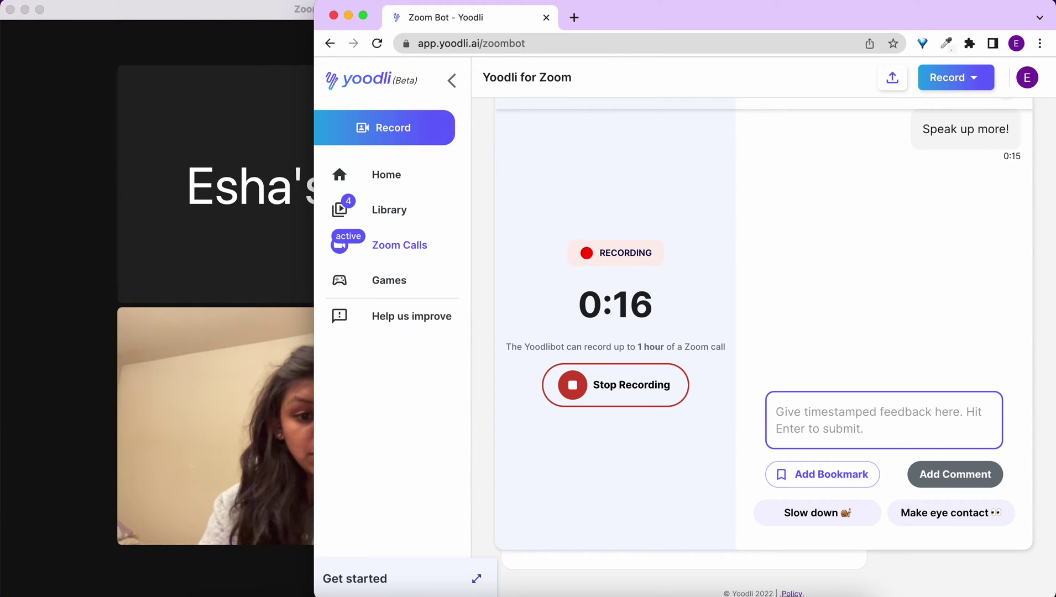
click(925, 512)
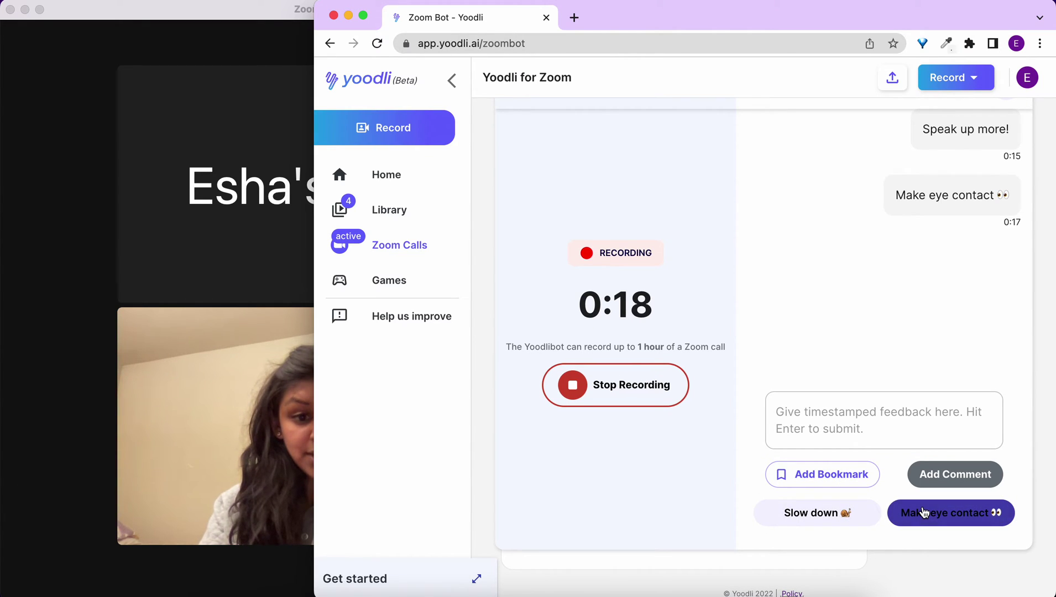
click(830, 477)
click(848, 488)
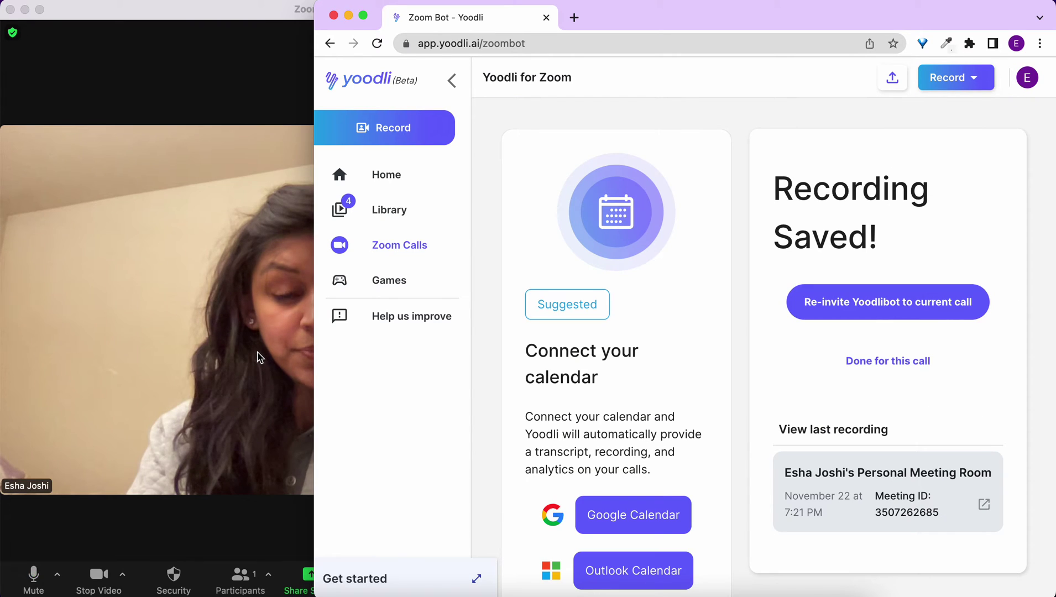
scroll(651, 357, down, 1)
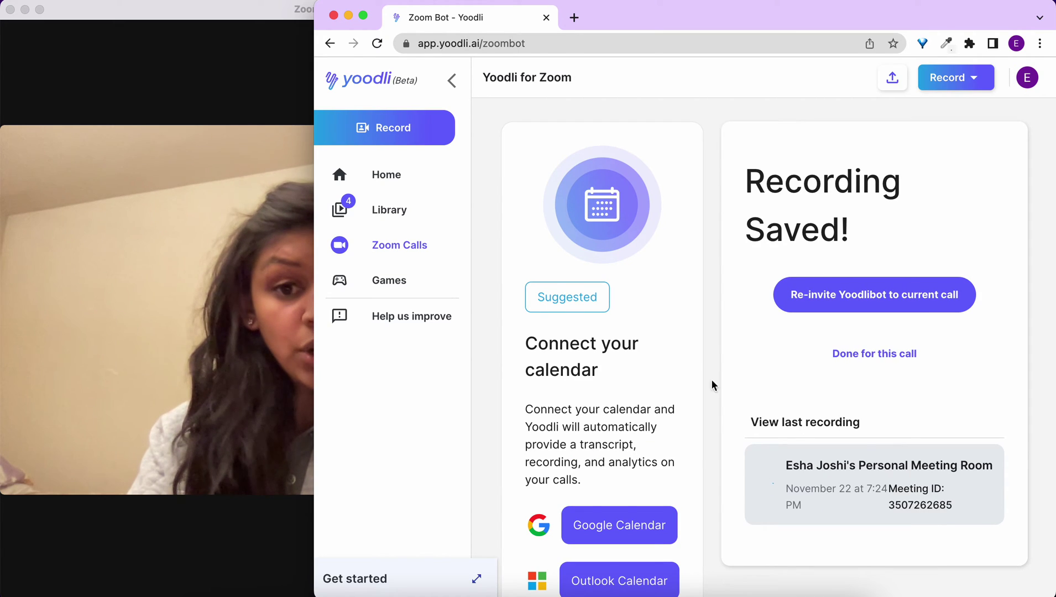
Step: Go to the Yoodli Library once the recording is saved
click(406, 210)
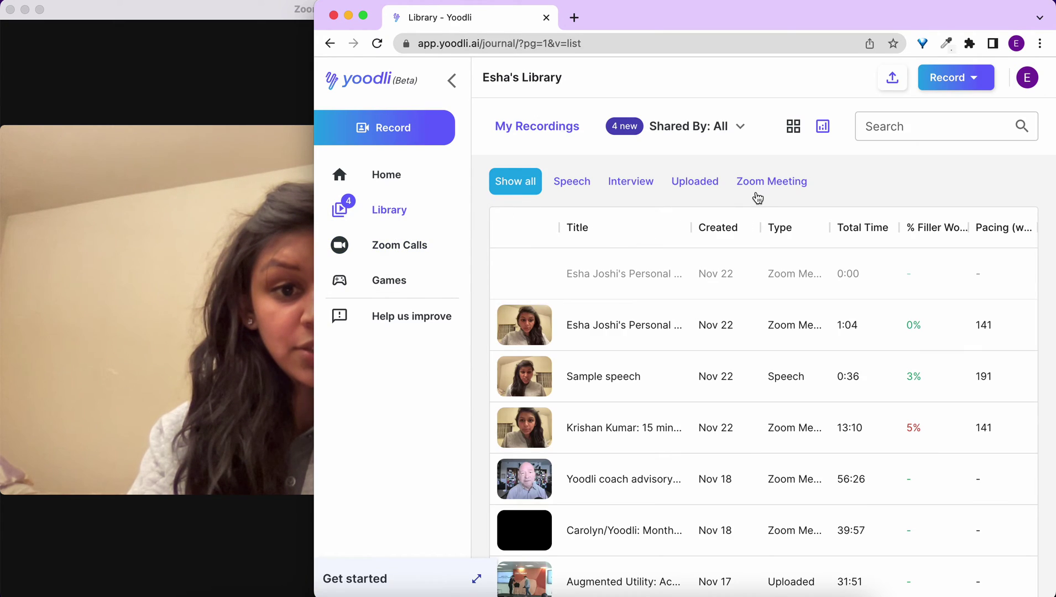
Step: Filter the library to Zoom Meeting recordings and open the new 0:41 recording
click(761, 191)
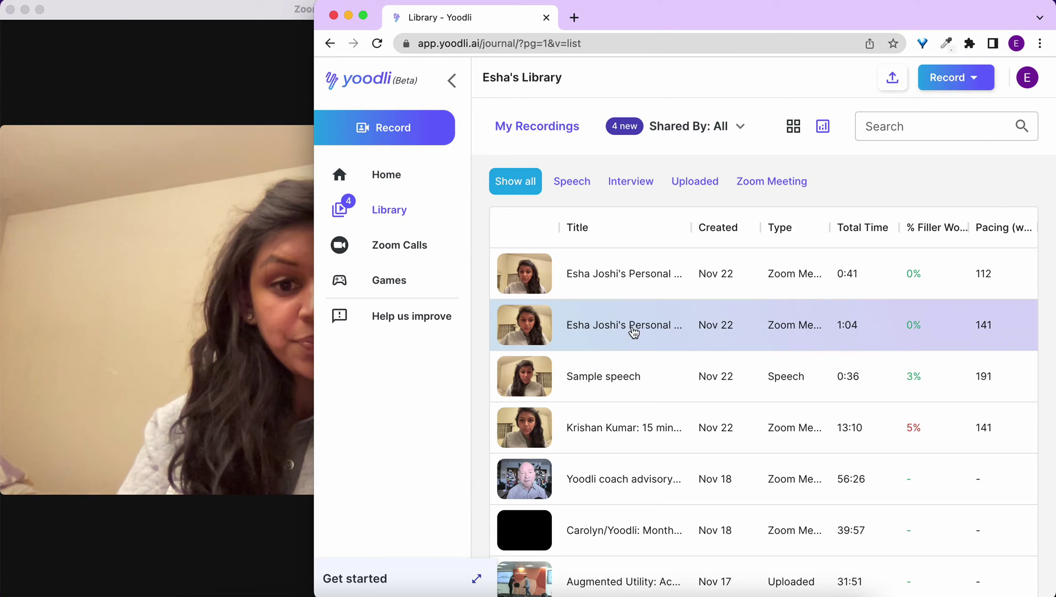
click(626, 285)
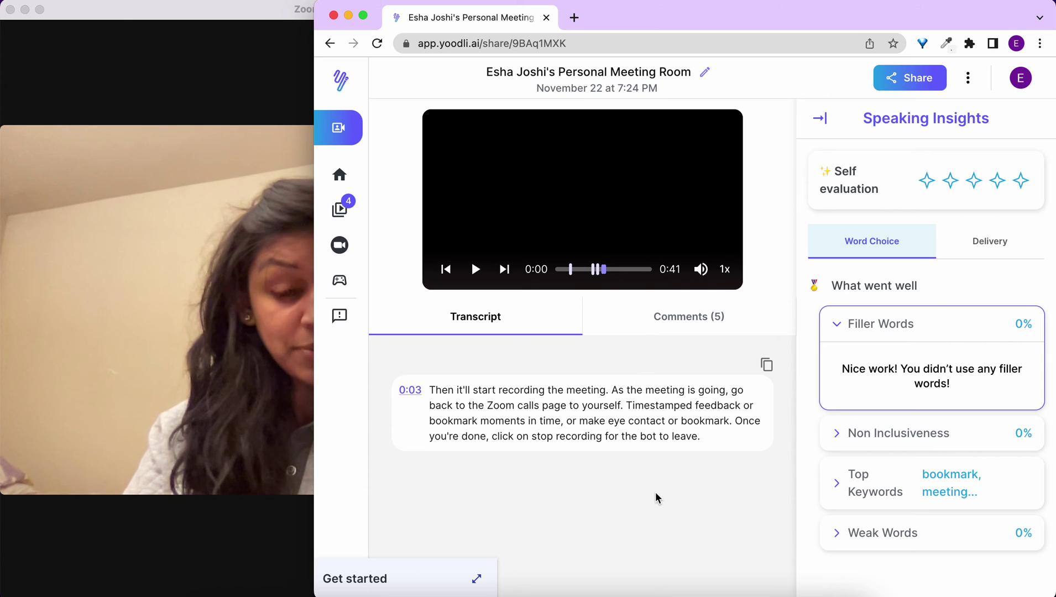
Step: Play the recorded meeting video and view its five comments with feedback and bookmarks
click(476, 270)
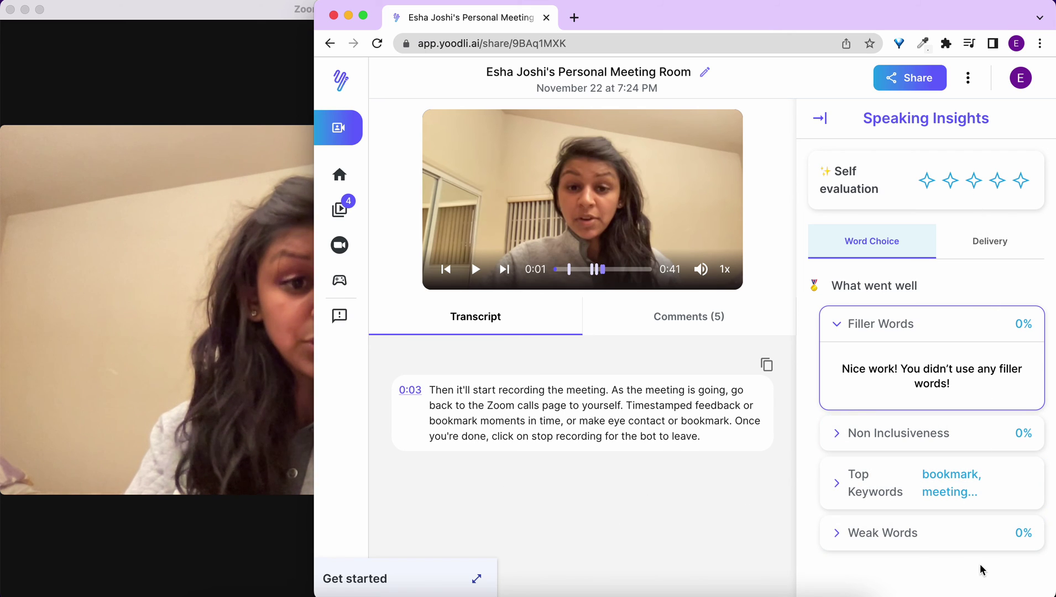
click(670, 330)
scroll(609, 483, down, 2)
scroll(609, 483, down, 5)
scroll(608, 484, down, 2)
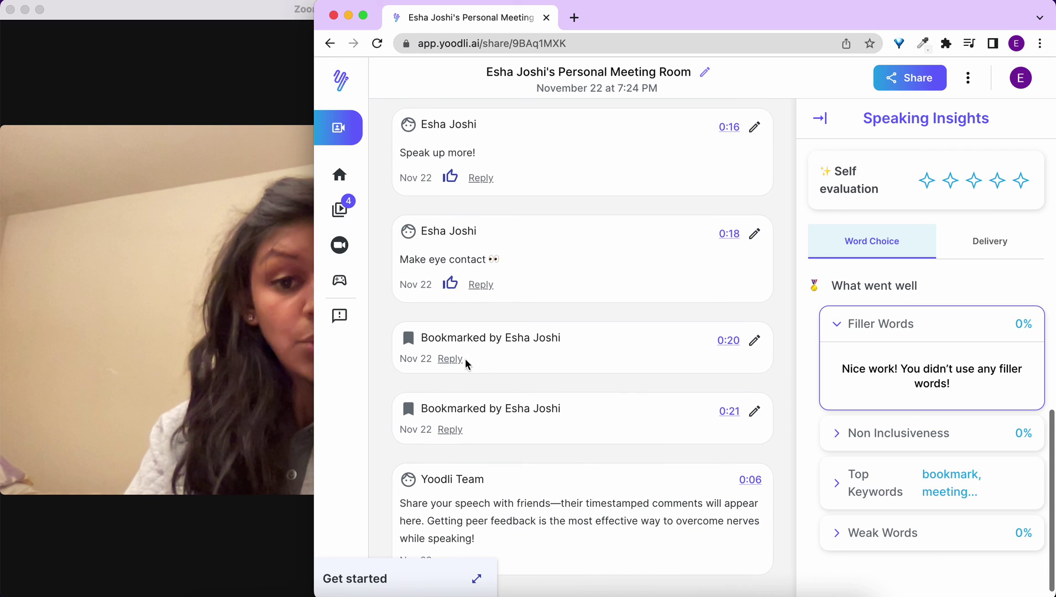